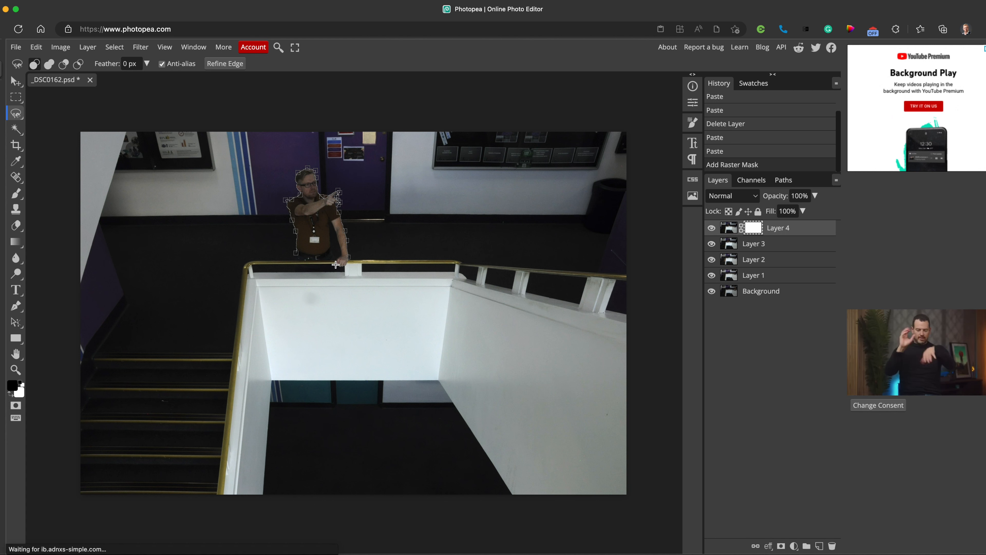
Finish the Magnetic Lasso outline of the pointing man on Layer 4, closing the selection below the railing
scroll(339, 259, up, 1)
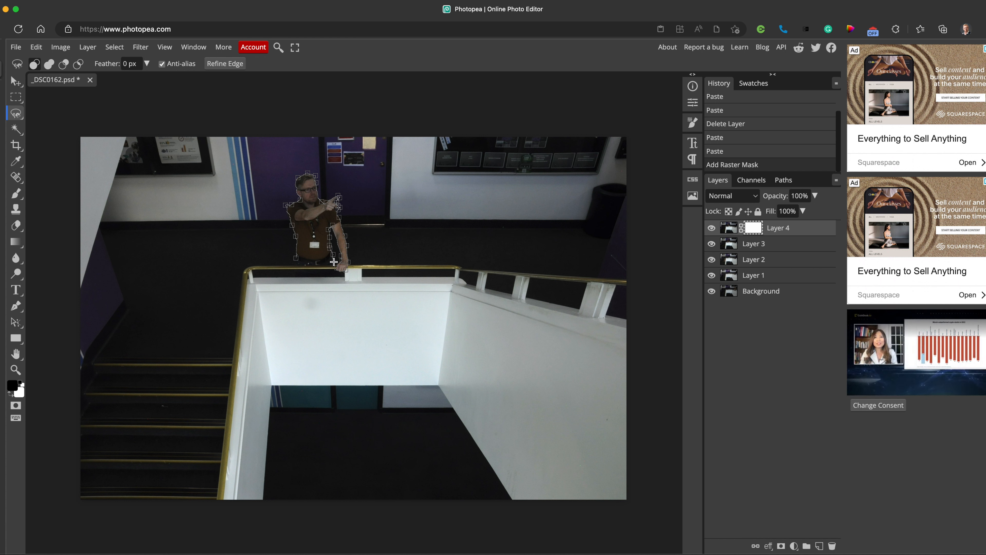
click(344, 277)
click(296, 277)
click(296, 258)
With Layer 3 hidden, invert the selection and fill Layer 4's mask with black using the Paint Bucket, clearing the selection at the end
click(712, 243)
click(16, 242)
click(59, 257)
click(114, 47)
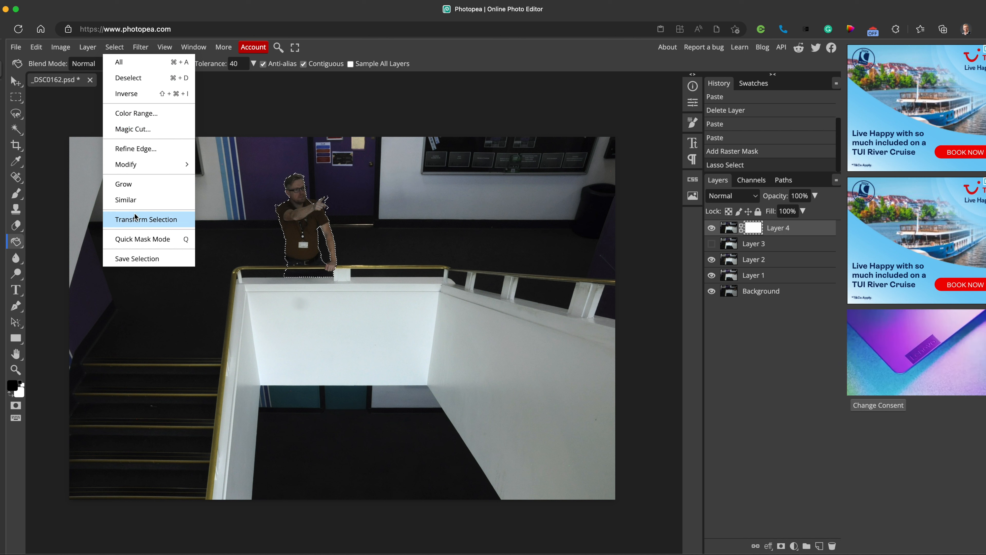
click(128, 94)
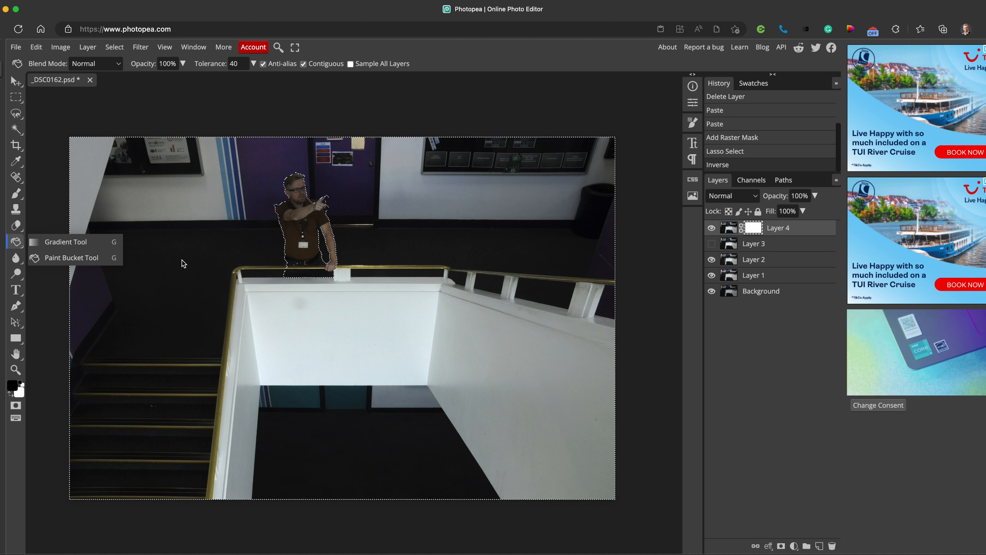
click(174, 258)
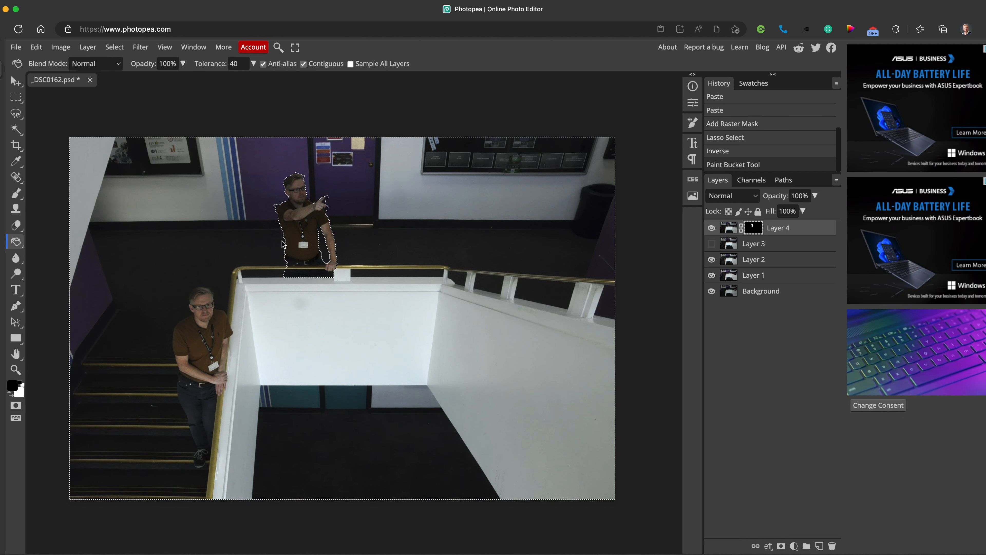
key(ctrl+d)
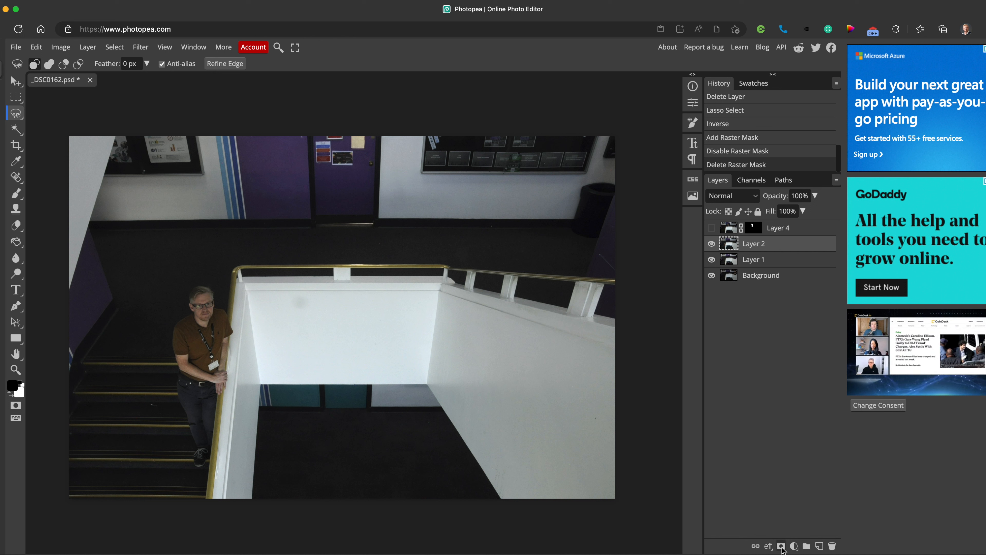
Add a raster mask to Layer 2 and outline the man on the stairs with the Magnetic Lasso
click(782, 546)
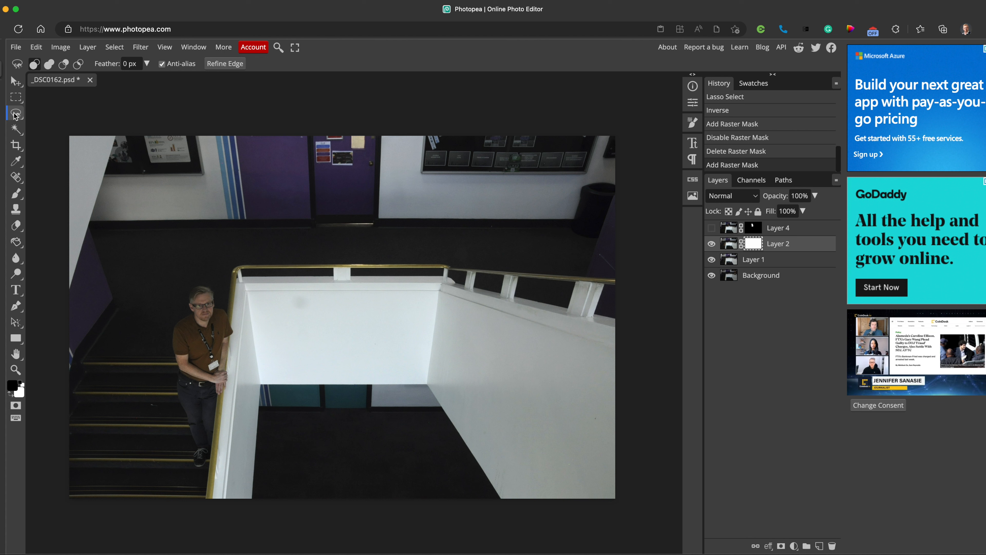
click(208, 458)
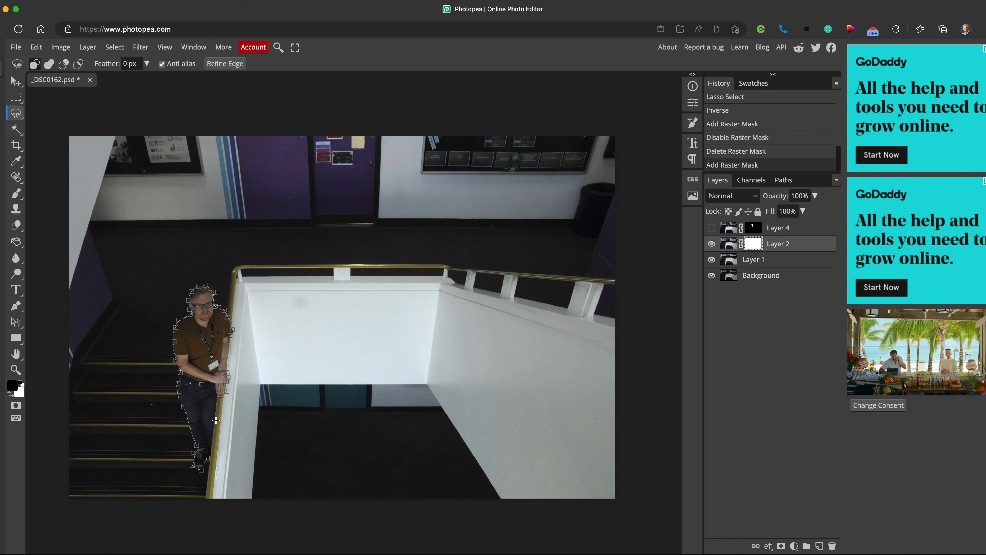
double_click(208, 458)
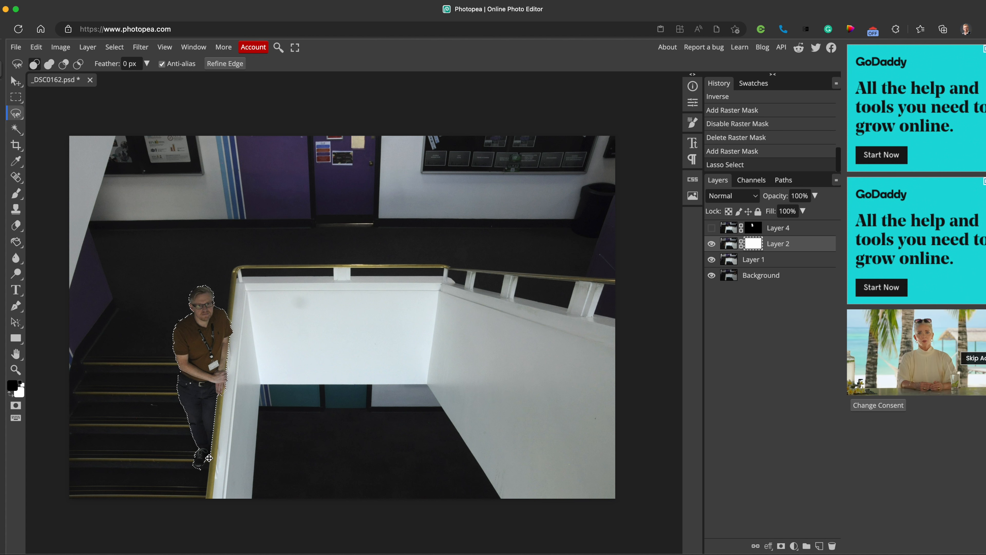
Fill Layer 2's mask with black everywhere except the man on the stairs, and show Layer 4 with the selection cleared
click(119, 50)
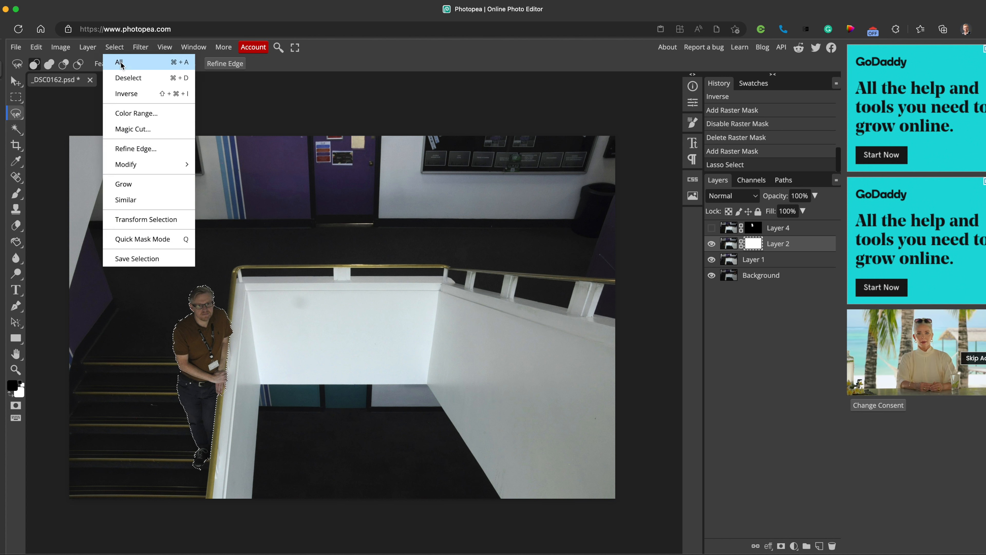
click(121, 94)
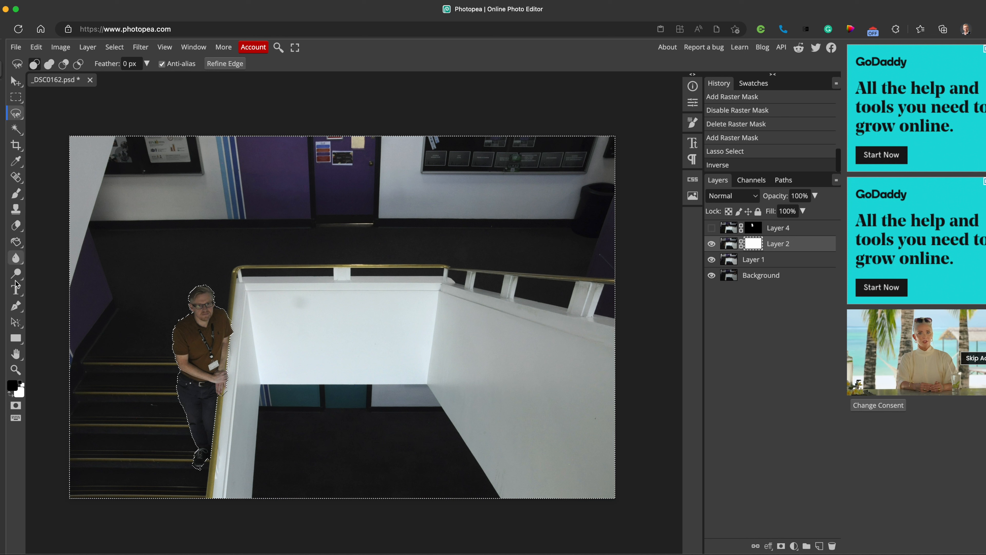
right_click(17, 244)
click(50, 259)
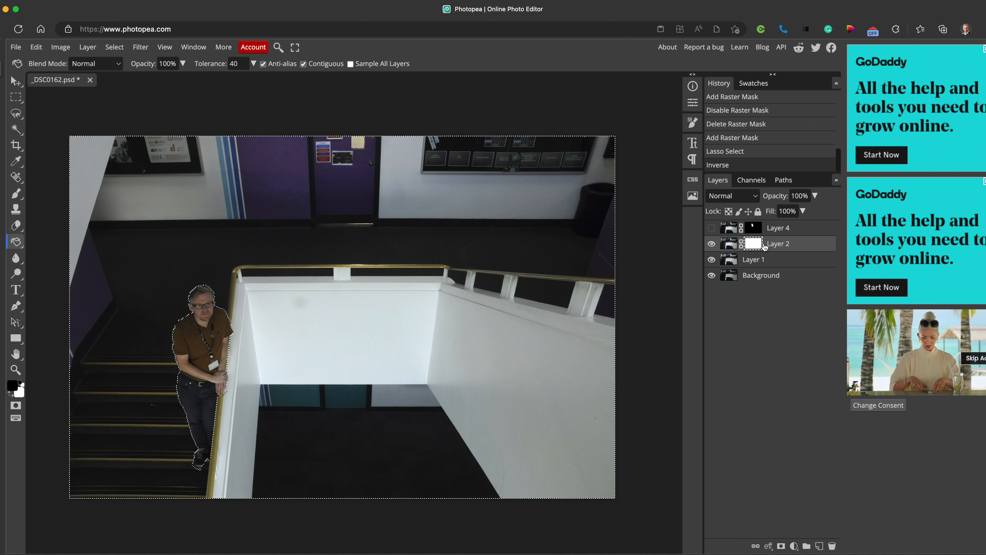
click(235, 240)
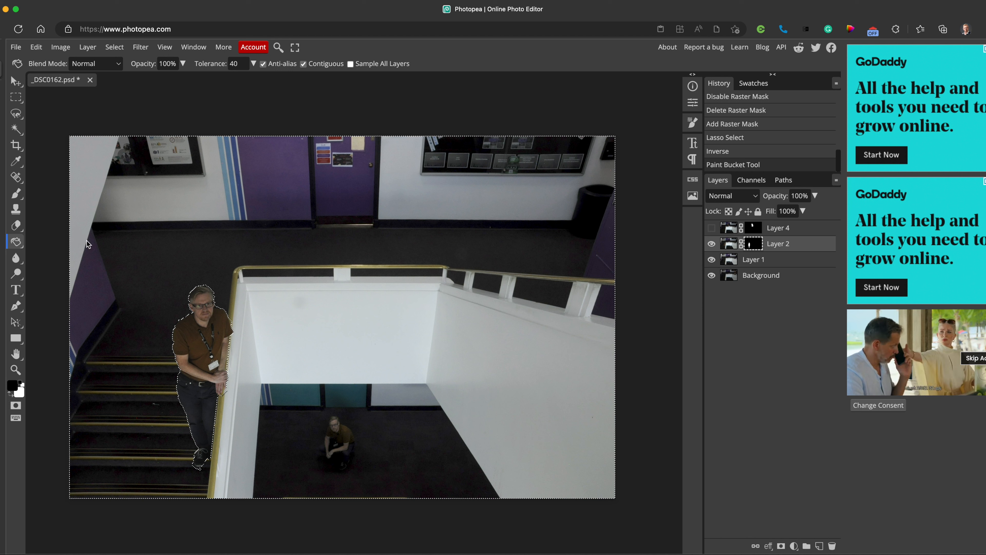
click(712, 229)
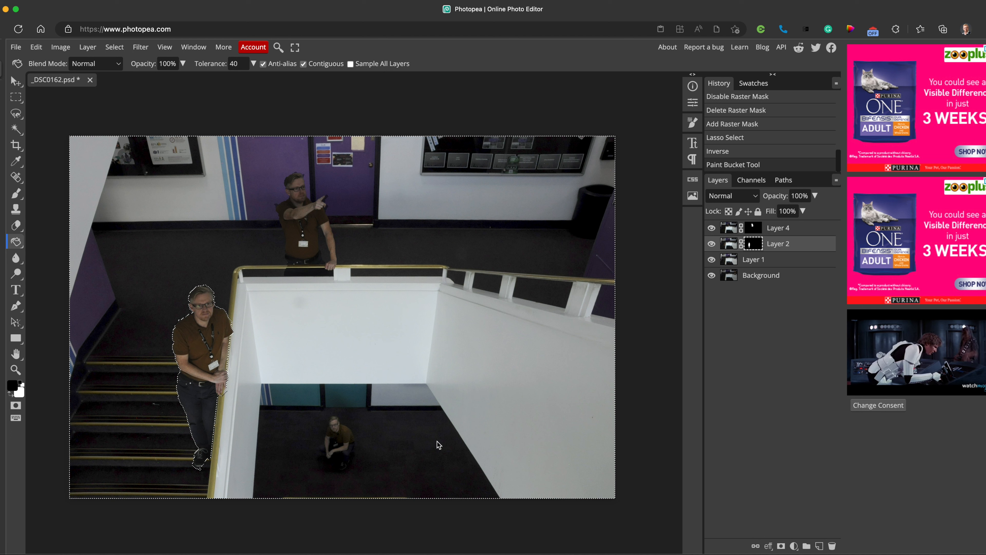
key(ctrl+d)
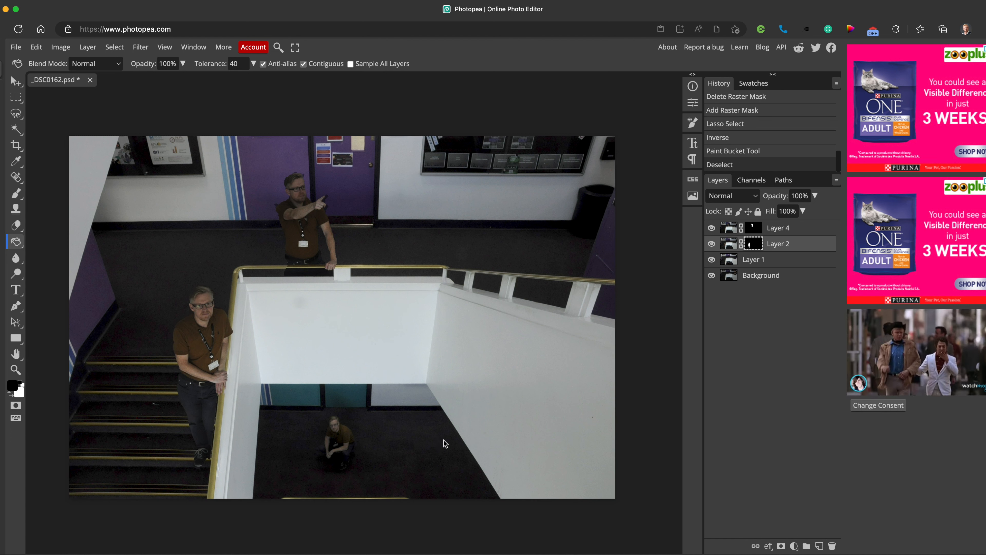
Hide Layer 4 and Layer 2, and add a raster mask to Layer 1
click(712, 228)
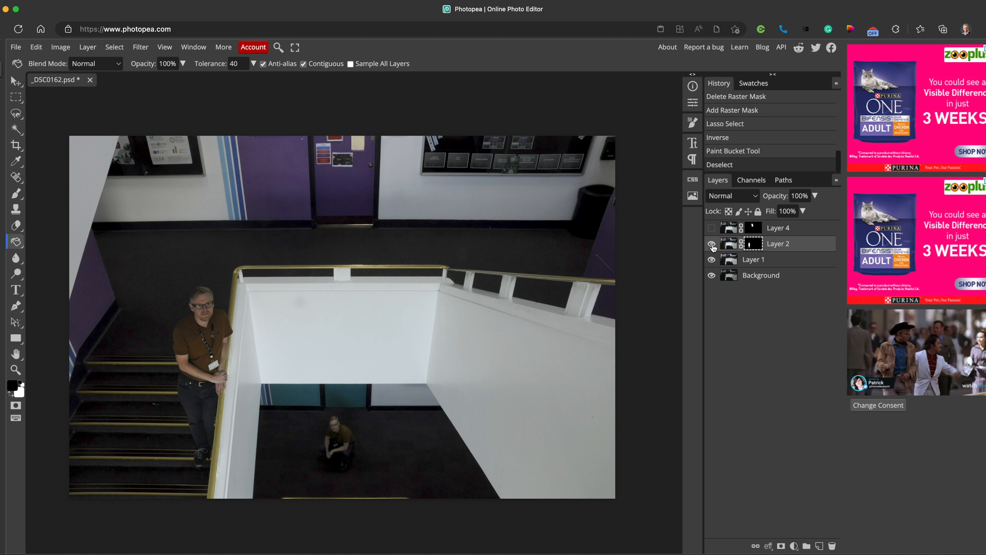
click(711, 243)
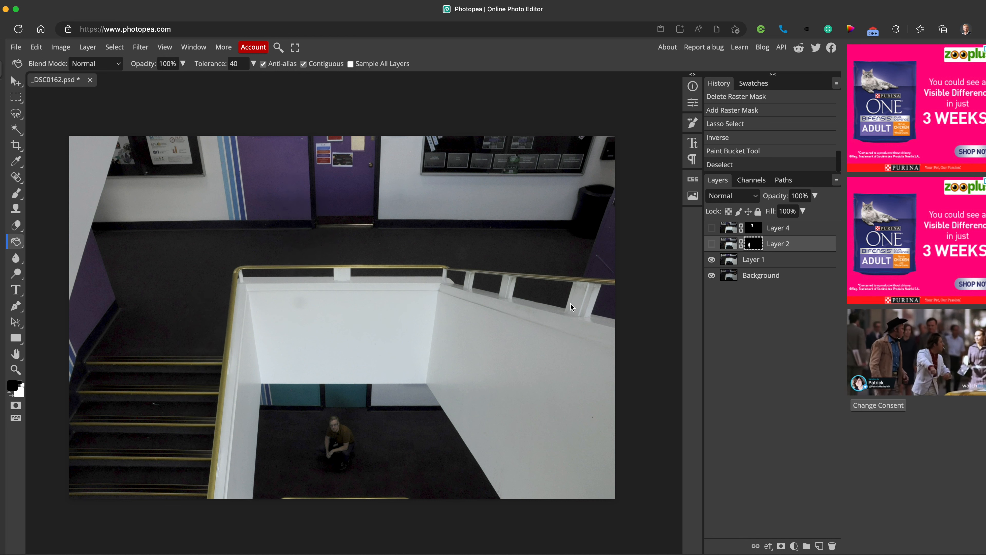
click(788, 263)
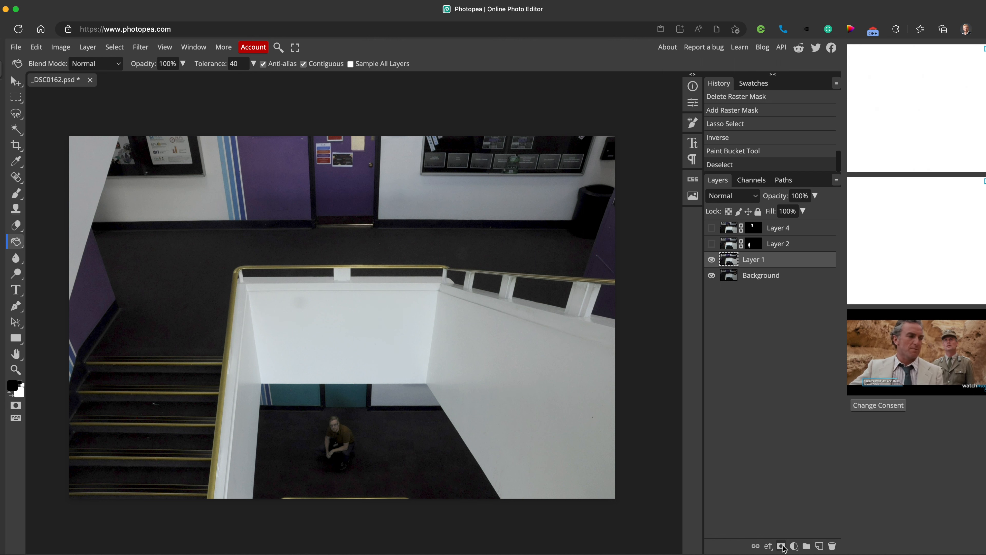
click(781, 546)
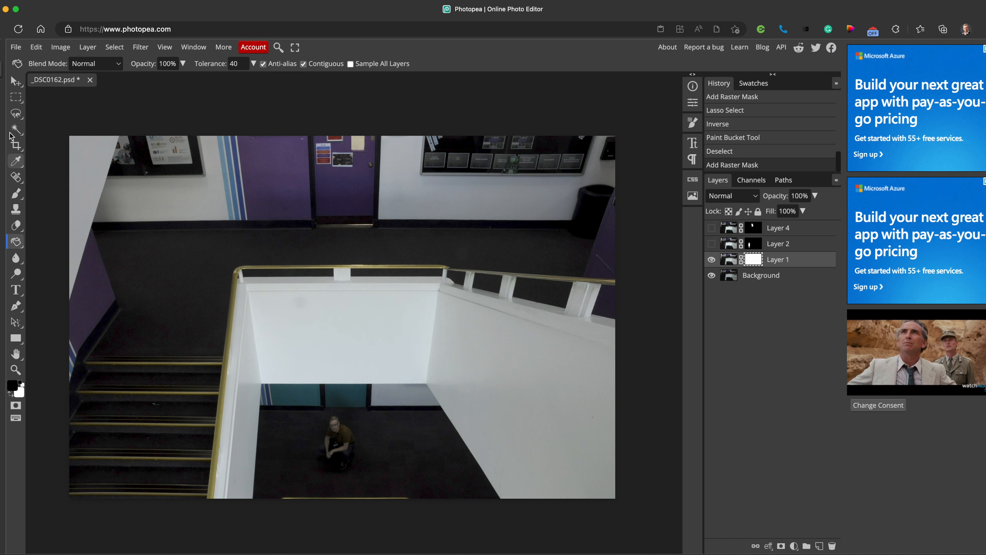
Outline the man sitting on the lower floor with the Magnetic Lasso as a closed selection
click(16, 113)
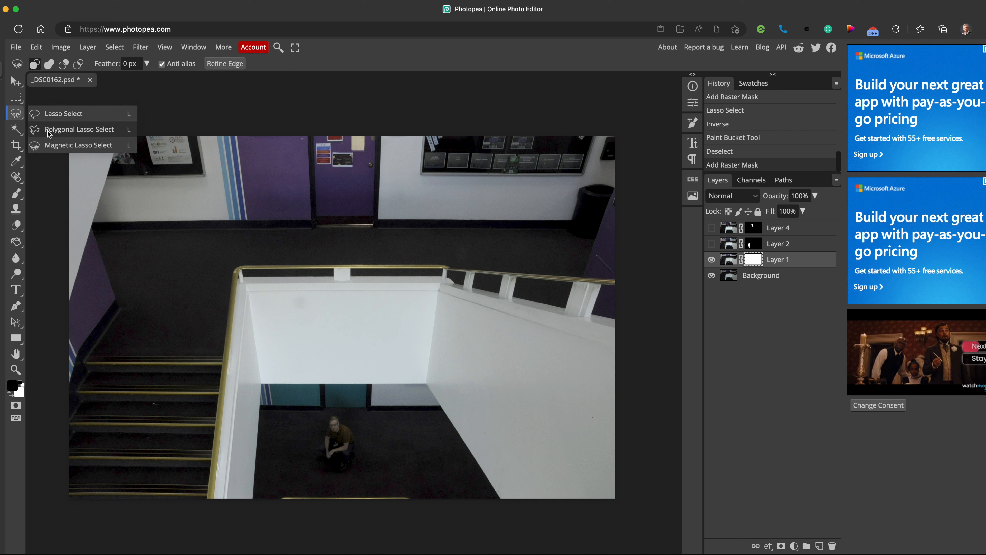
click(348, 466)
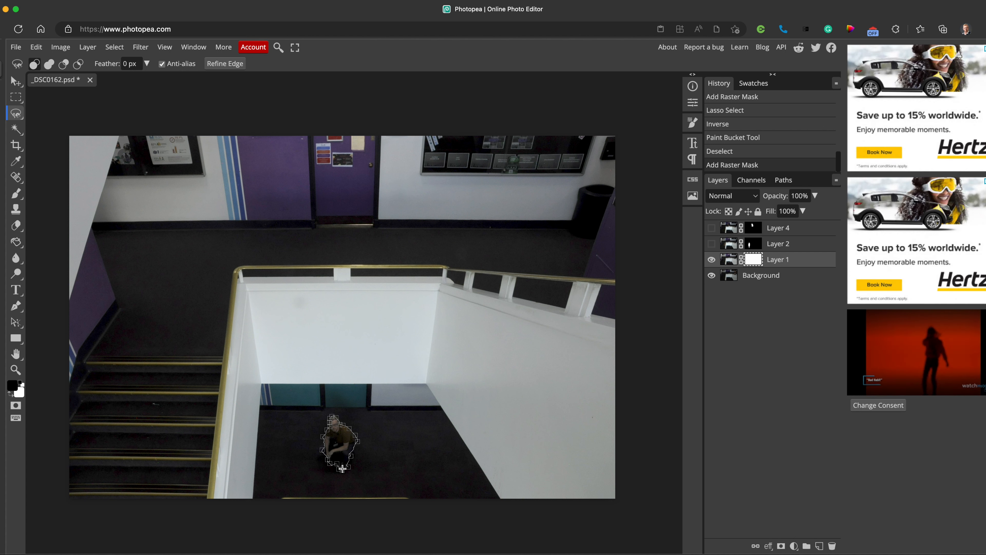
drag(346, 467, 345, 468)
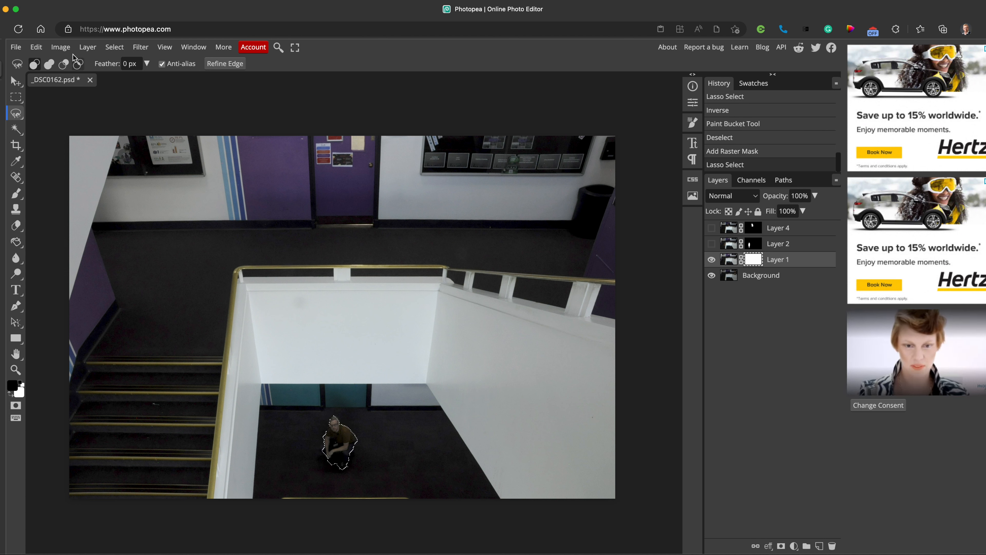
Invert the selection and fill Layer 1's mask with black around the sitting man using the Paint Bucket
click(114, 47)
click(119, 95)
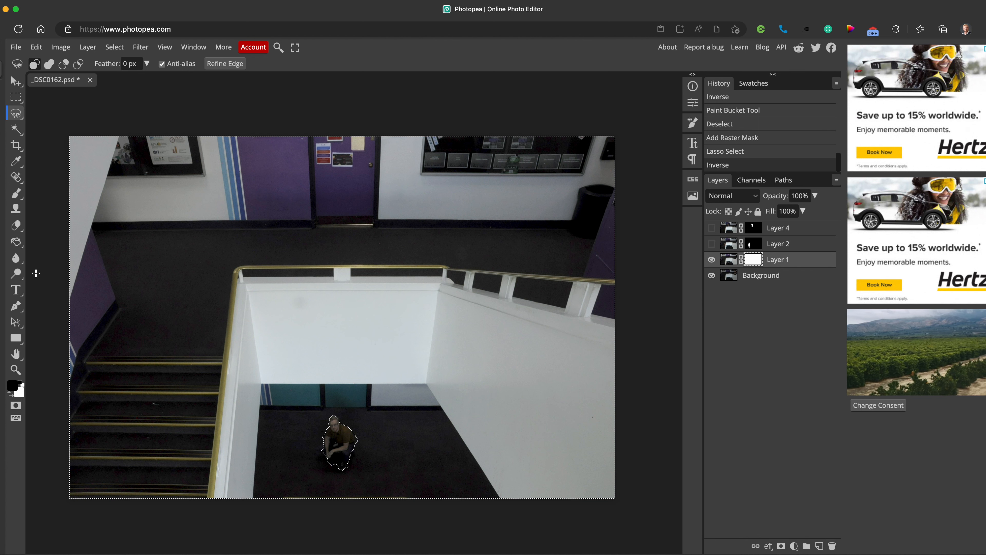
click(16, 242)
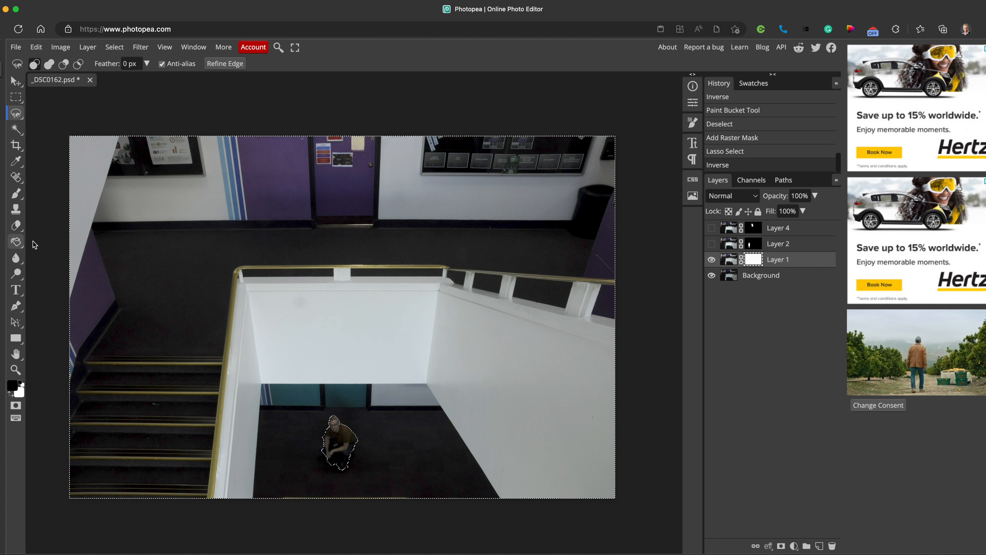
click(425, 426)
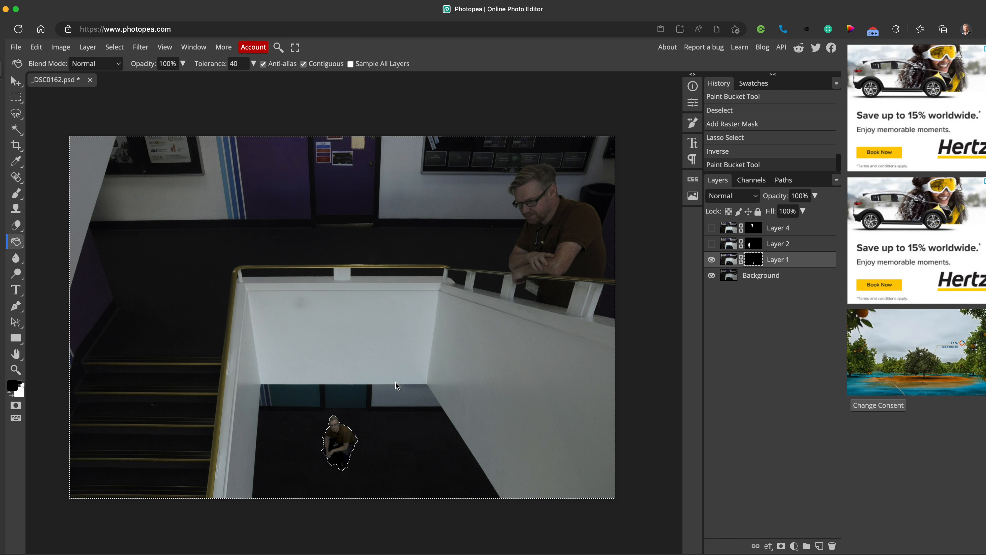
Show Layer 2 and Layer 4 again and clear the selection
click(712, 244)
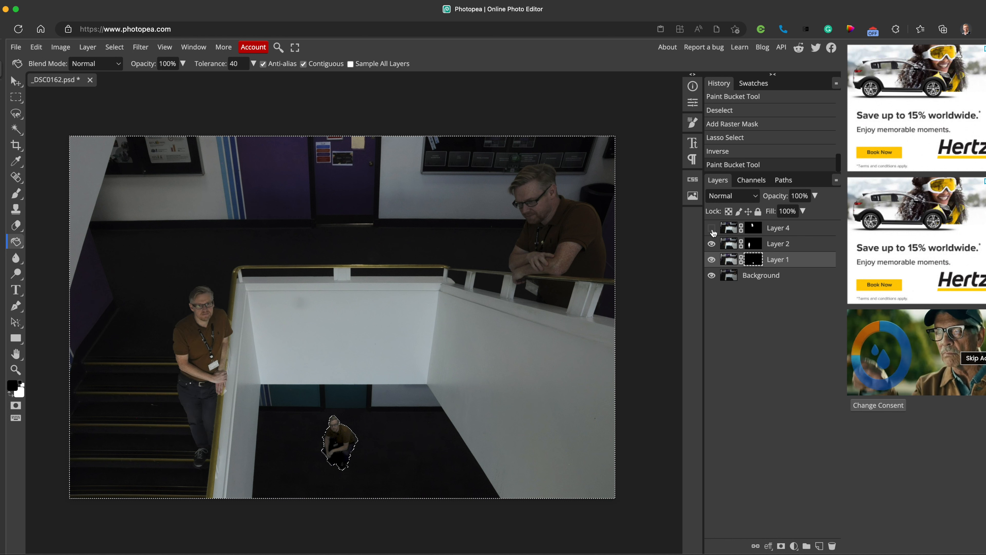
click(712, 229)
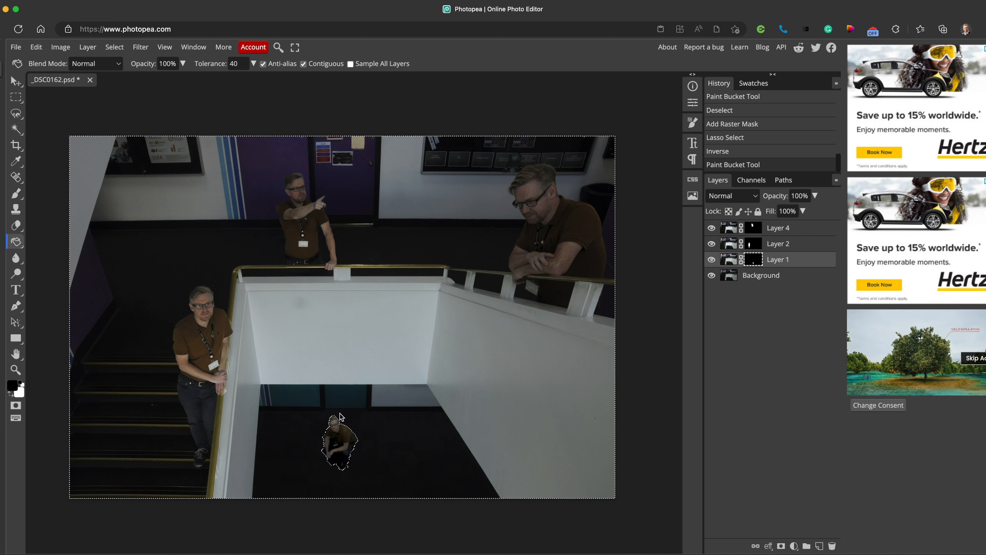
key(ctrl+d)
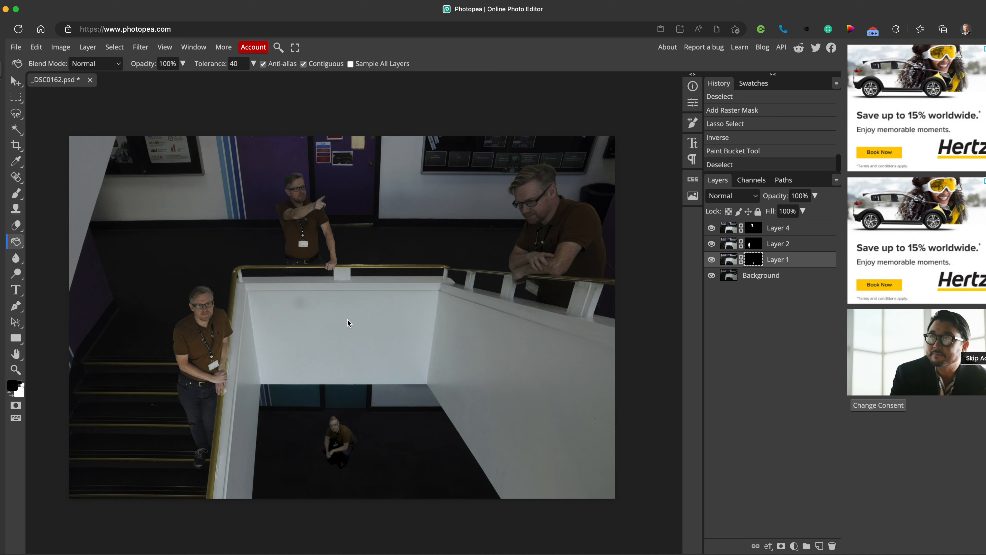
Examine the cut-out edges around the pointing man up close, comparing the image with Layer 4 switched off and on
scroll(342, 318, right, 2)
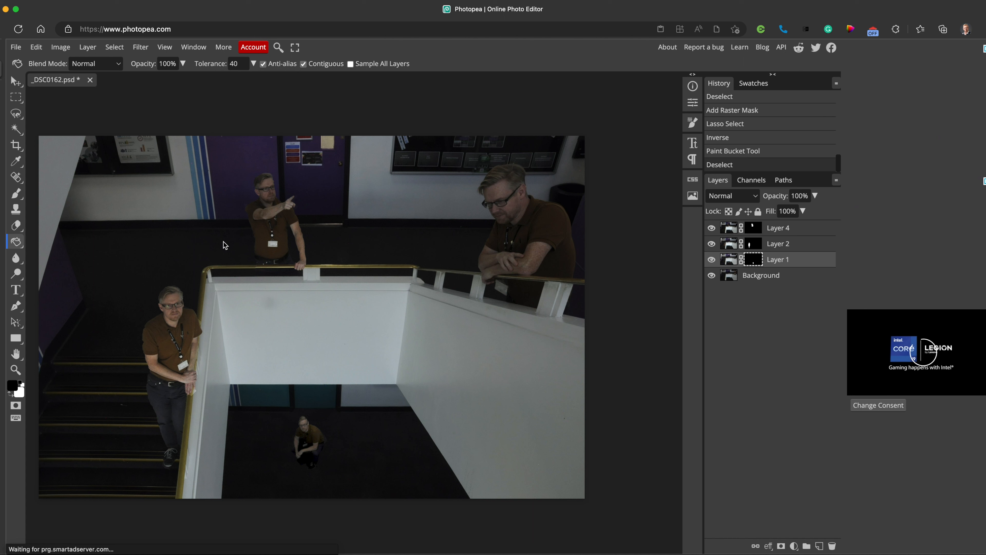
click(15, 369)
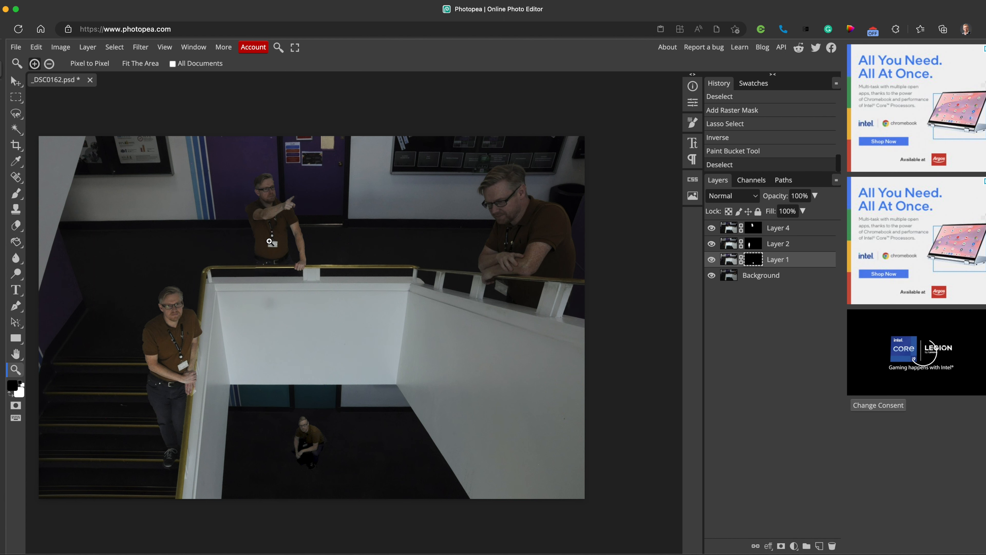
click(268, 234)
click(268, 233)
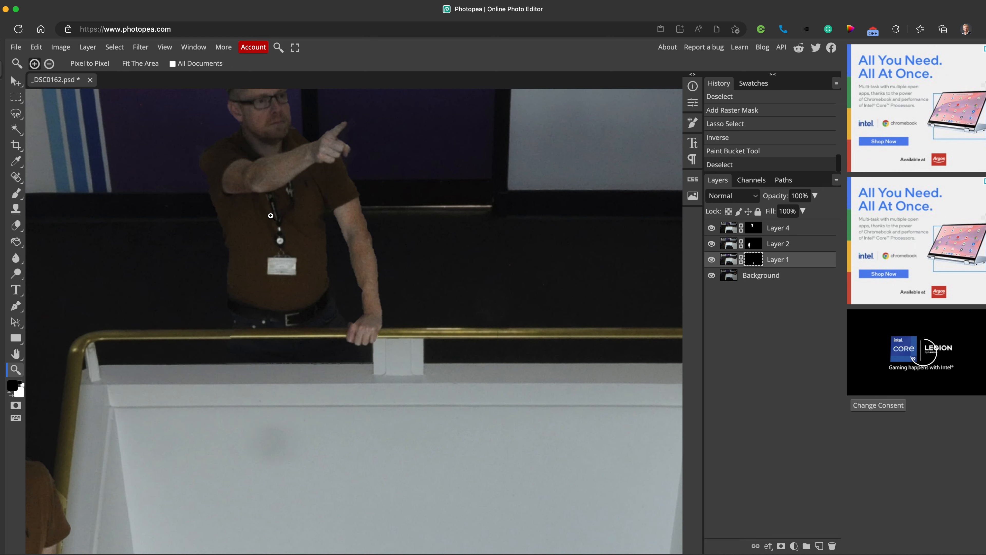
drag(271, 217, 264, 353)
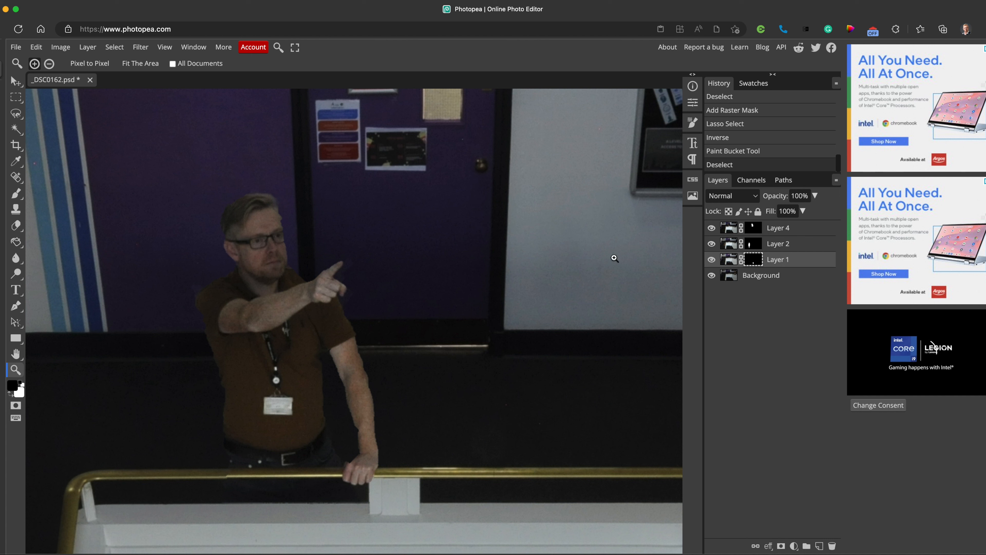
click(712, 243)
click(712, 229)
click(712, 228)
Paint white with the Brush on Layer 4's mask along the pointing man's shoulder to restore the cut-out edge
click(755, 230)
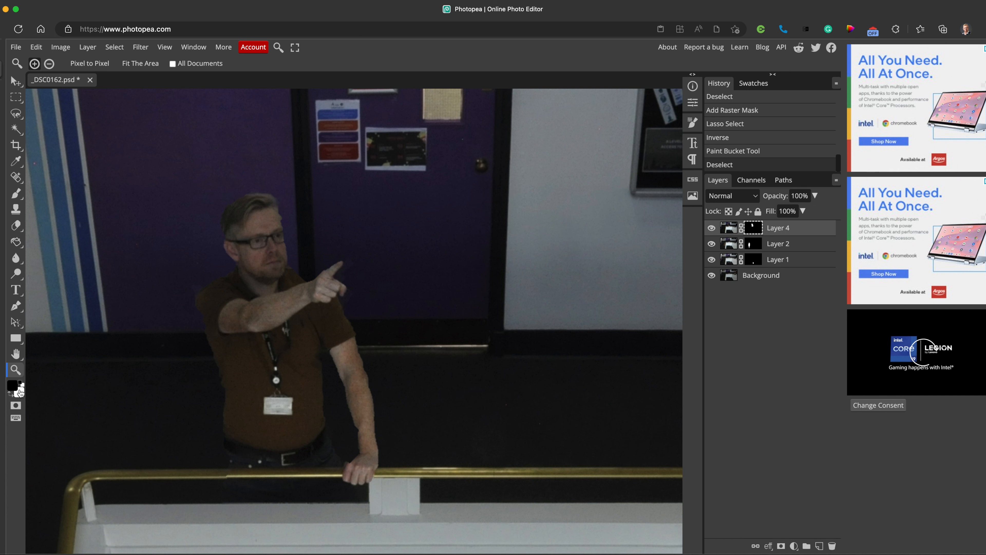
click(20, 384)
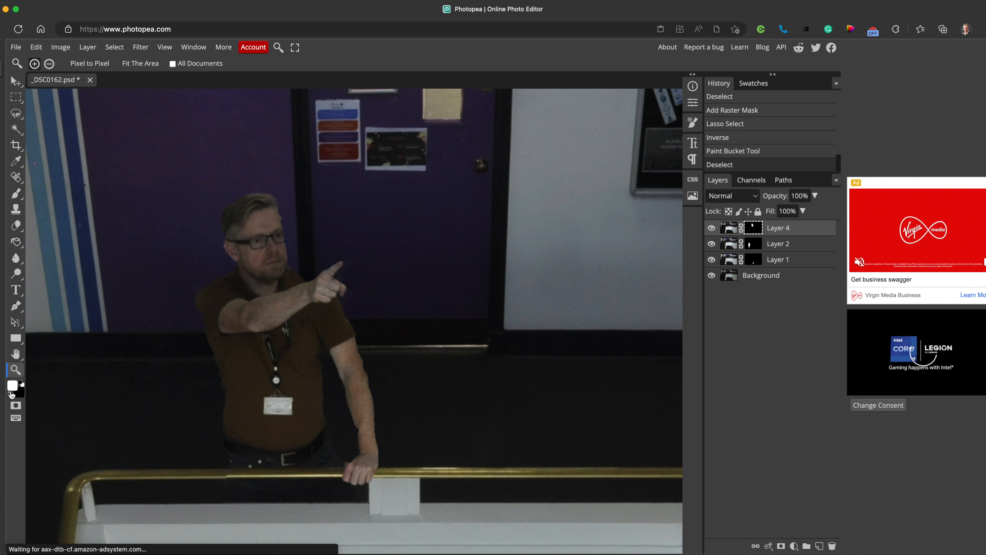
click(16, 193)
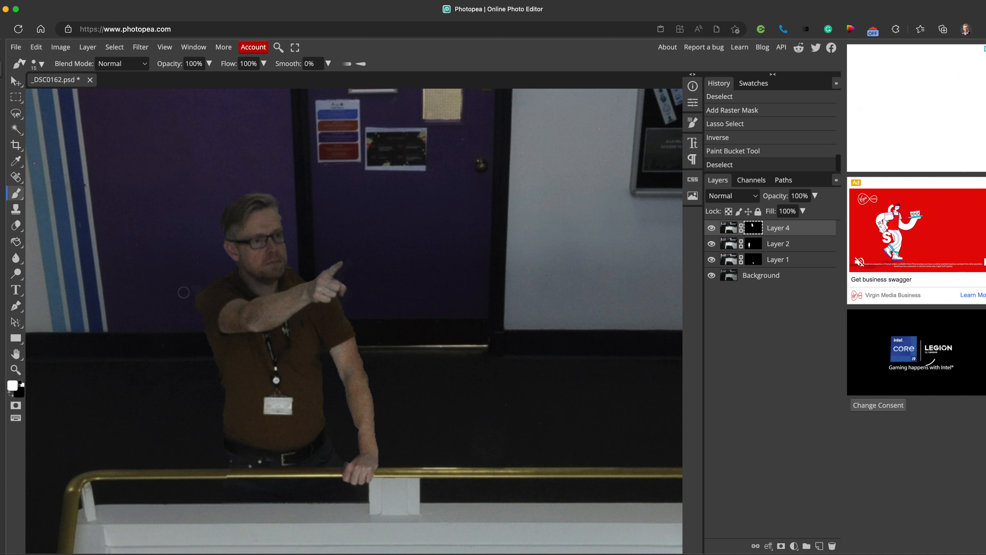
click(201, 284)
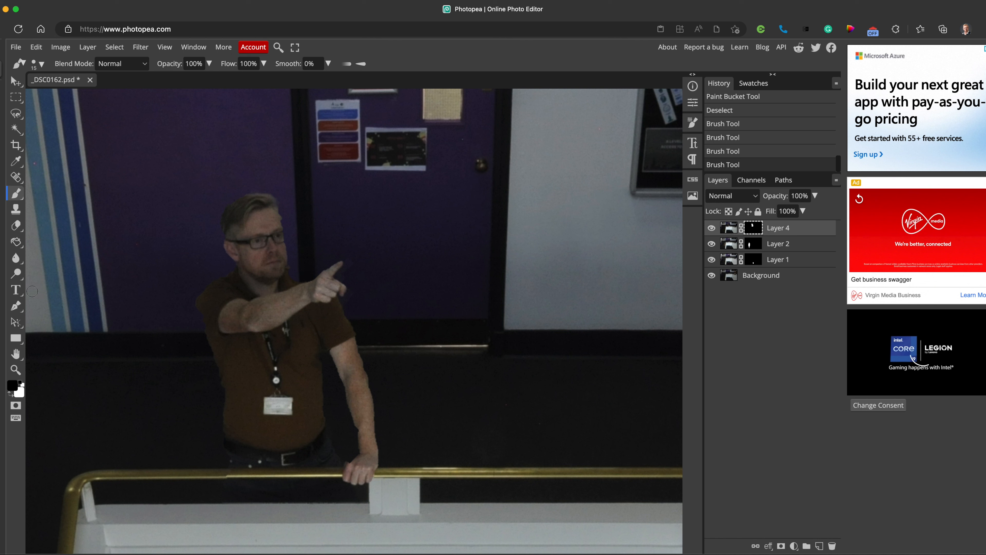
Paint black with the Brush on Layer 4's mask over the edge of the pointing man's forehead
click(11, 395)
click(12, 395)
key(z)
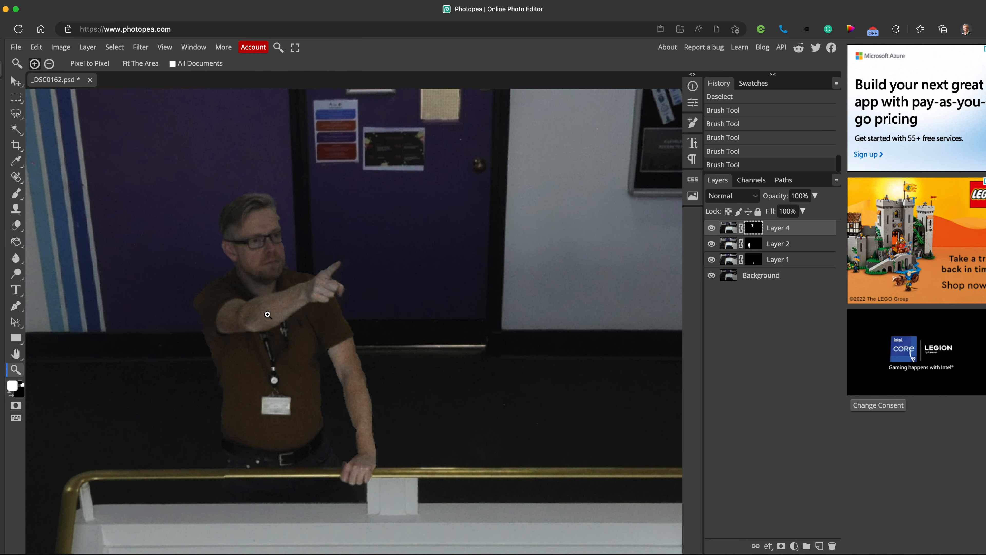
click(268, 316)
click(268, 316)
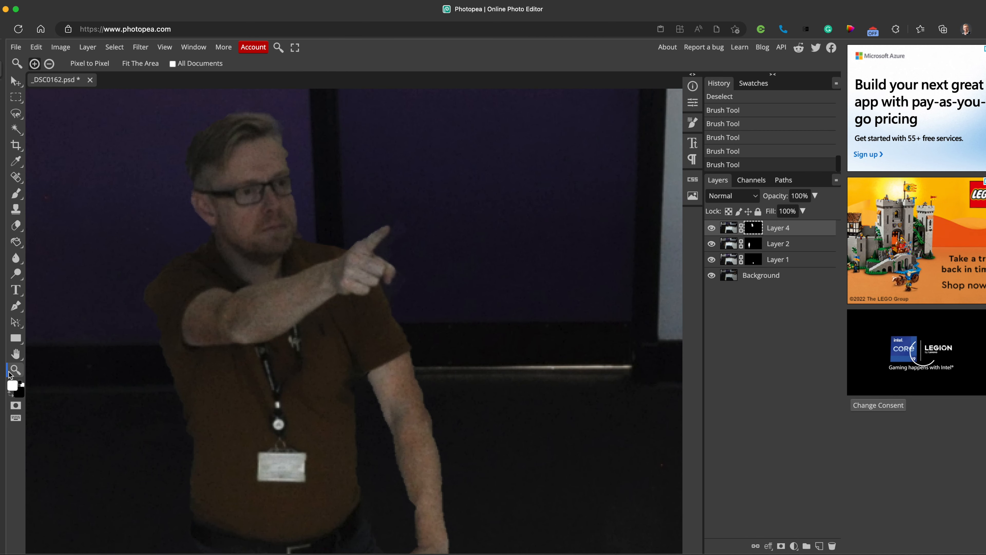
click(10, 395)
click(16, 193)
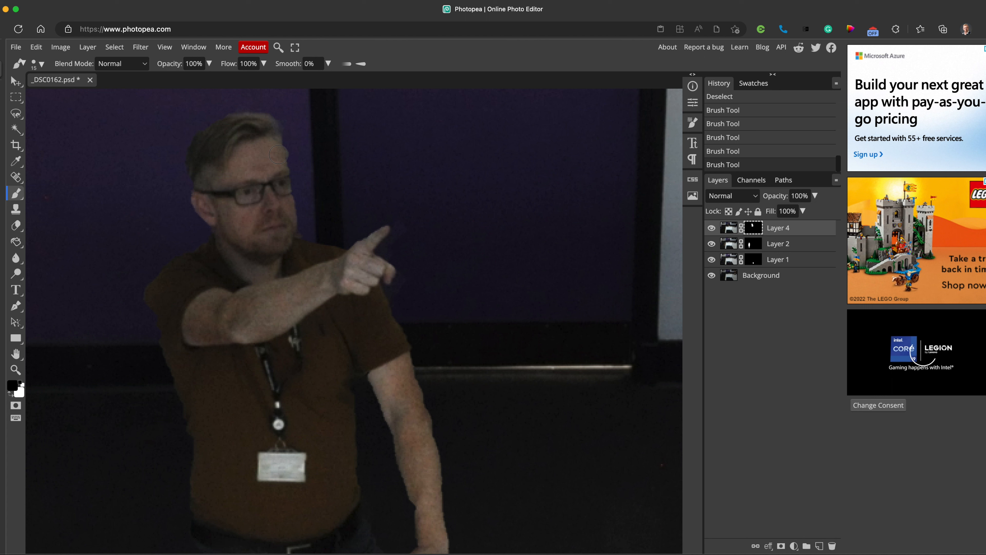
drag(278, 155, 286, 166)
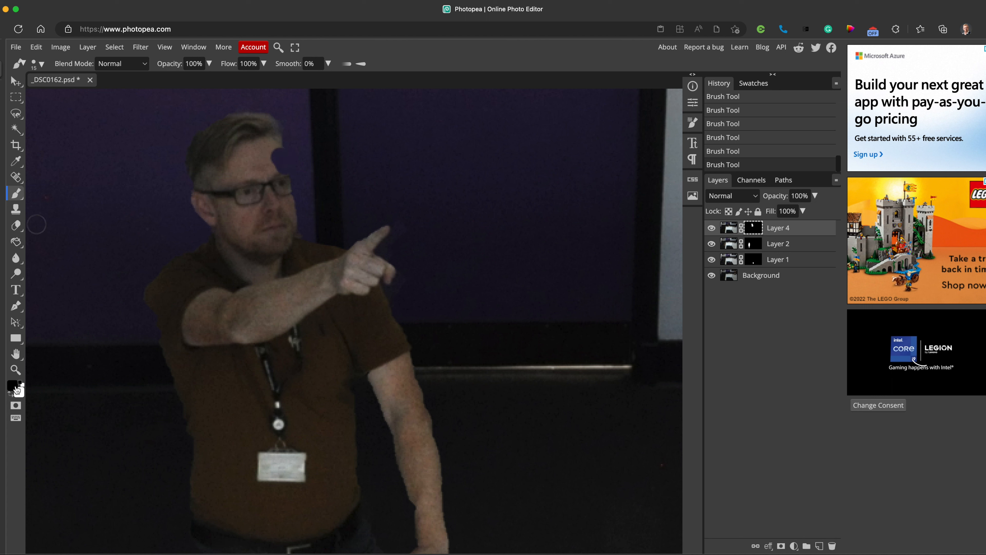